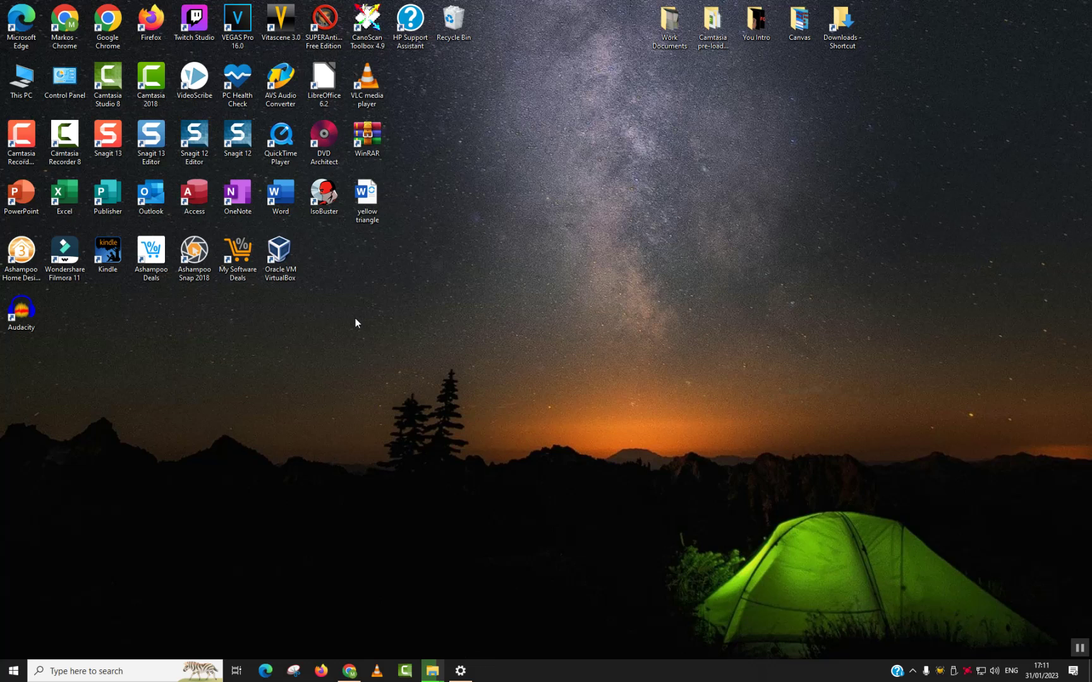
# Search Google in Chrome for 'download windows 11' and open Microsoft's Download Windows 11 result.
pyautogui.click(349, 670)
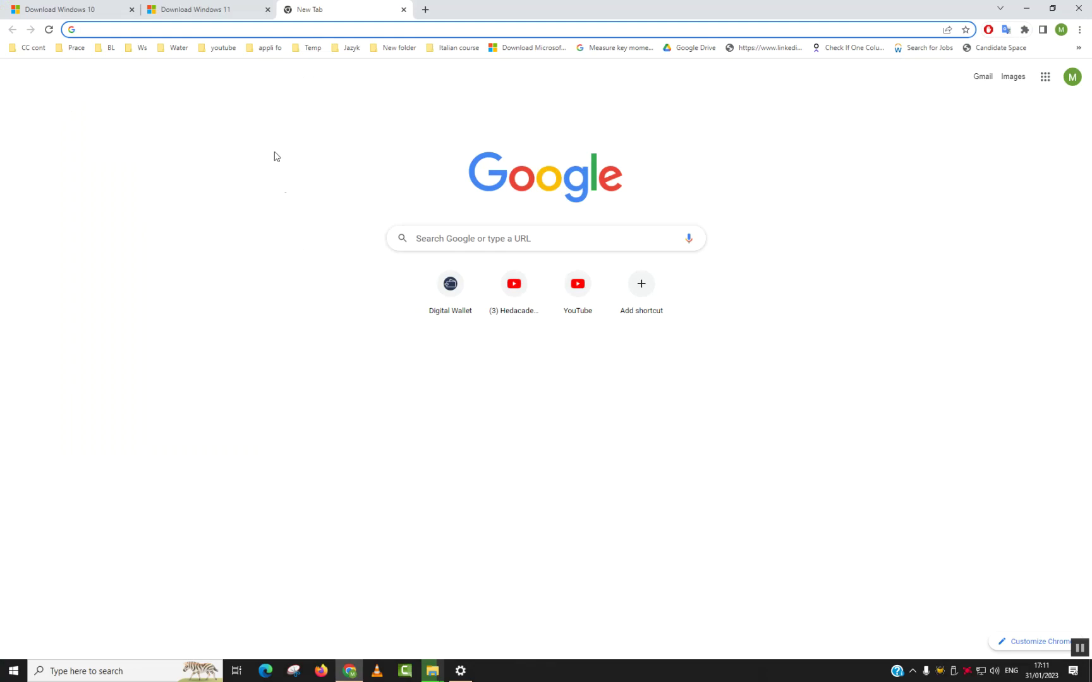
pyautogui.click(162, 28)
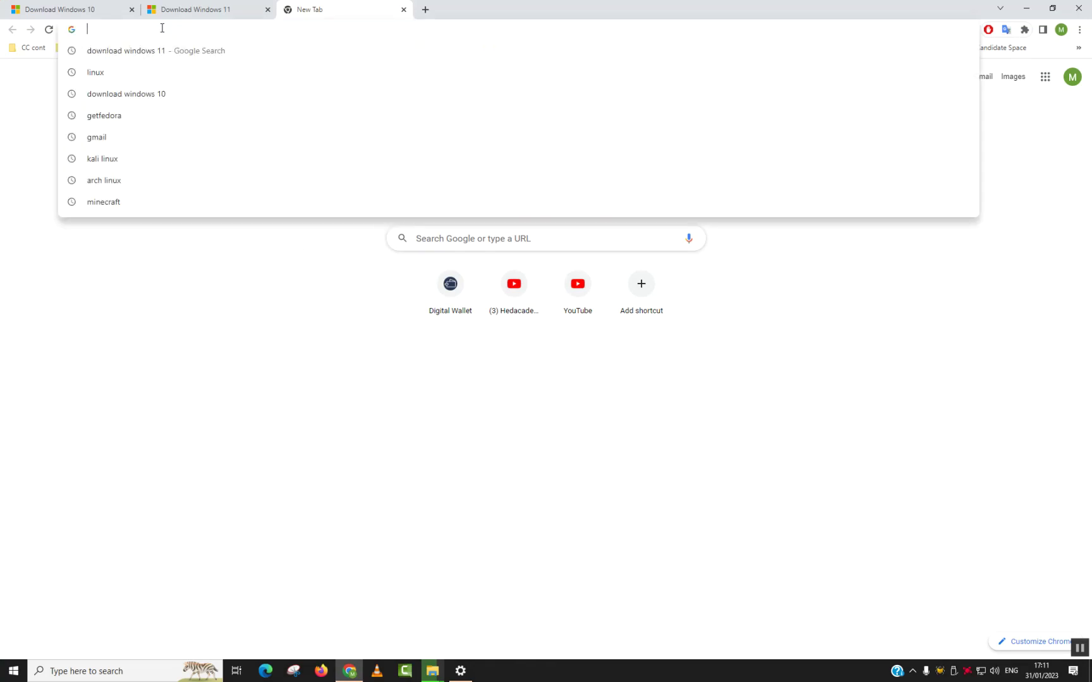
pyautogui.write('downloa')
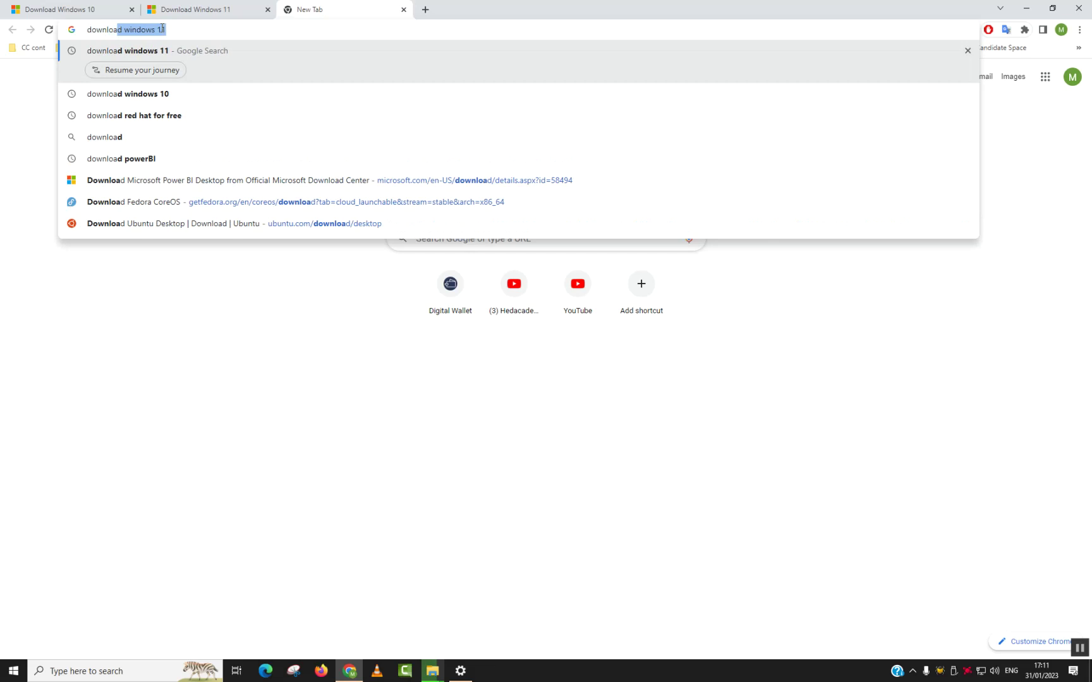
pyautogui.write('d windows 11')
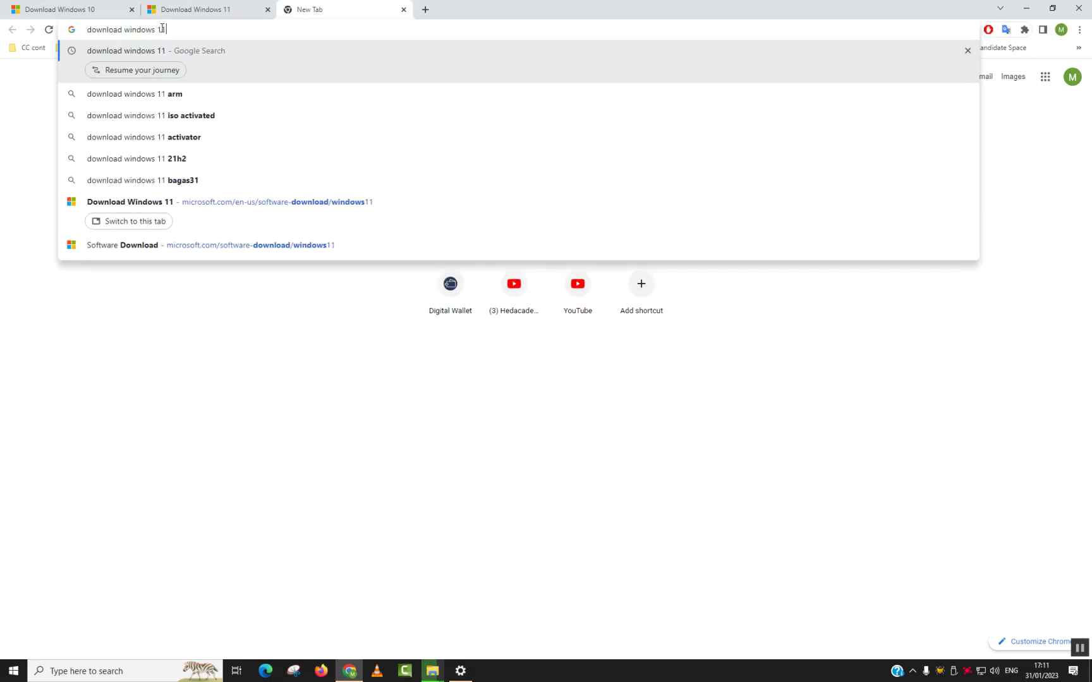
pyautogui.press('Return')
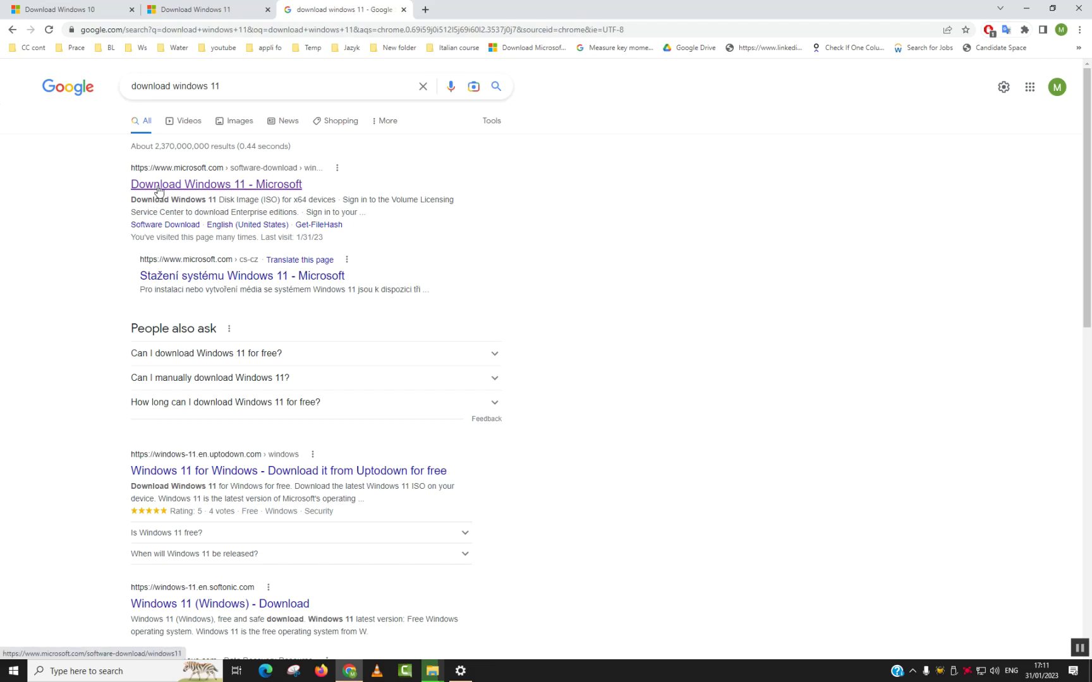
pyautogui.click(196, 190)
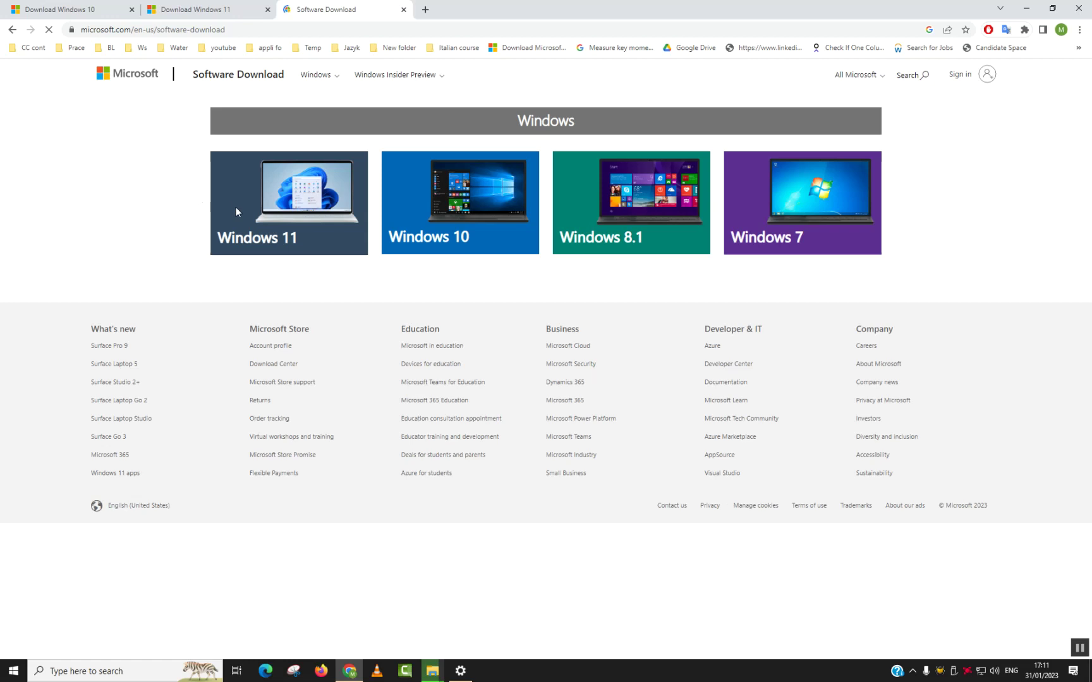
# Open the Windows 11 download page and scroll to the Create Windows 11 Installation Media section.
pyautogui.click(268, 205)
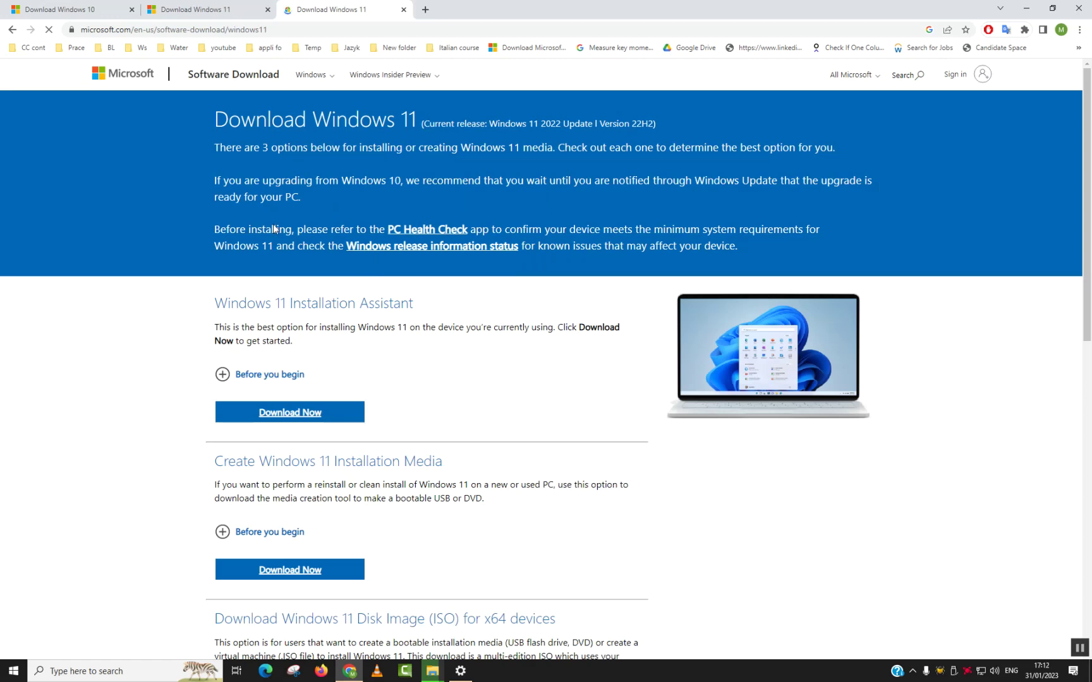
pyautogui.scroll(-2, 212, 345)
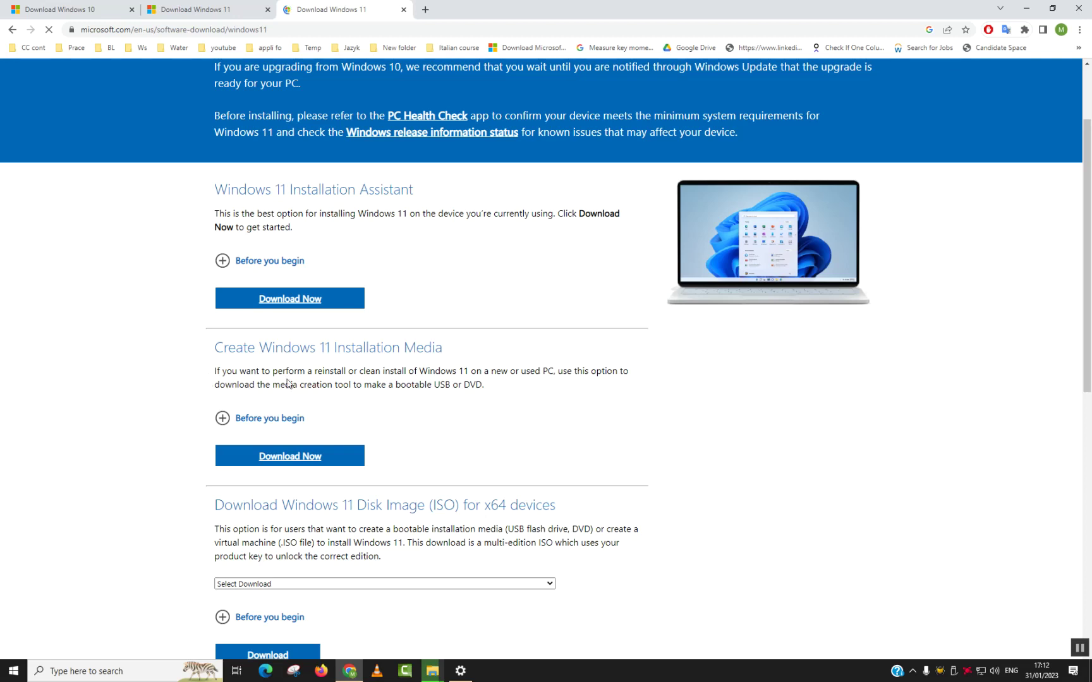
pyautogui.moveTo(287, 383); pyautogui.dragTo(382, 379)
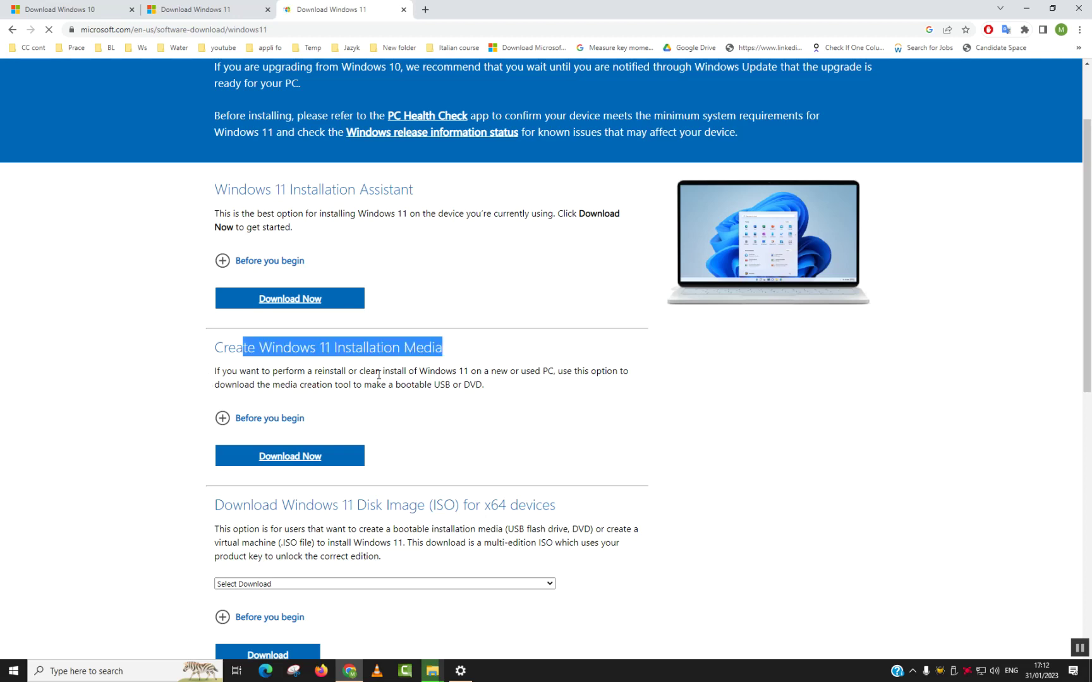
pyautogui.click(427, 373)
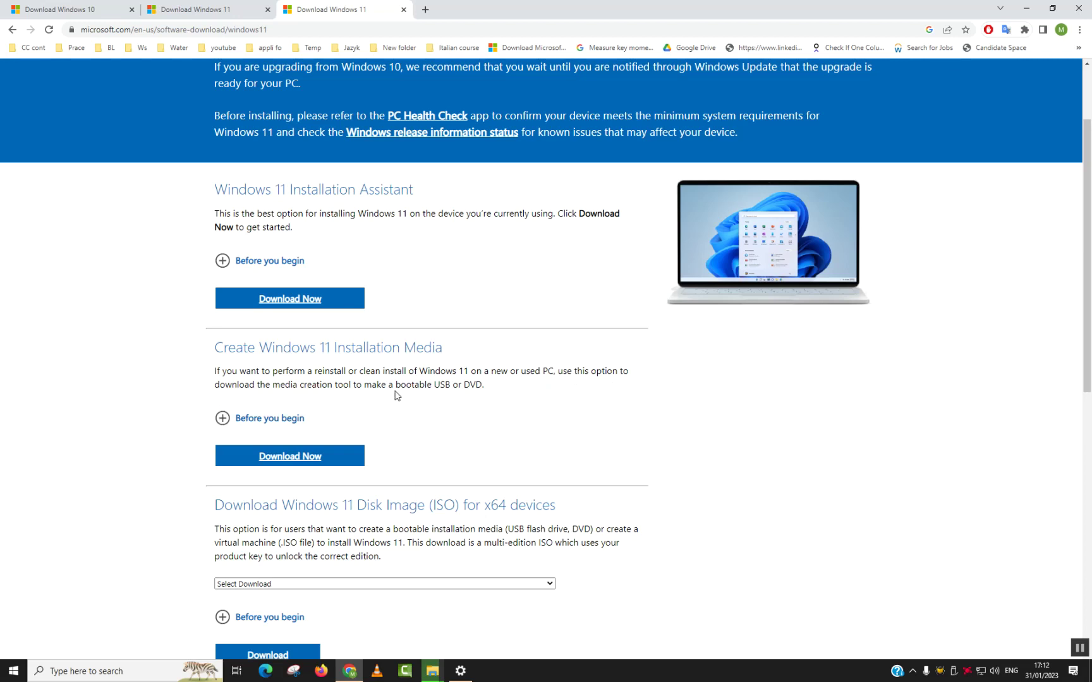
# Download and launch mediacreationtool.exe, then minimise Chrome to the desktop.
pyautogui.click(302, 464)
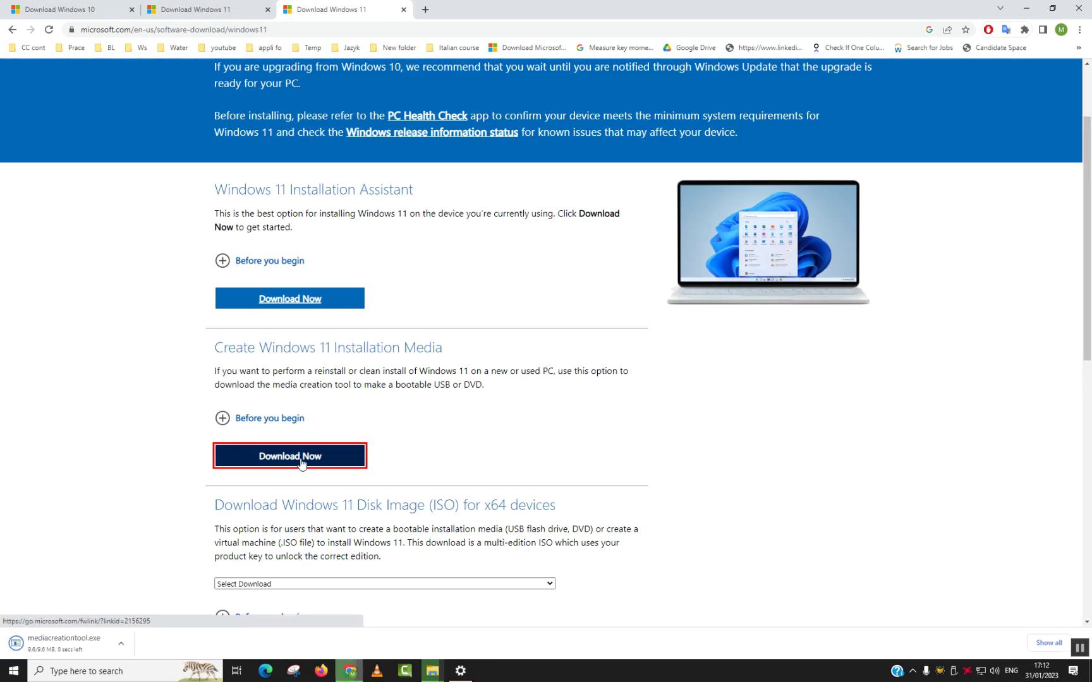
pyautogui.click(77, 649)
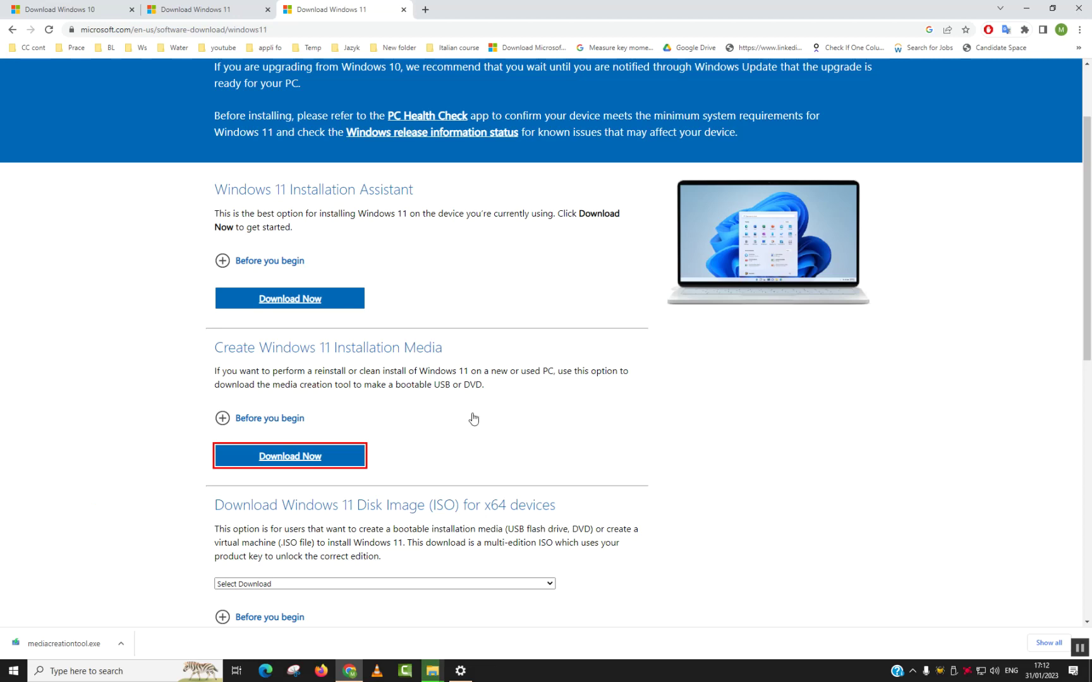
pyautogui.click(63, 643)
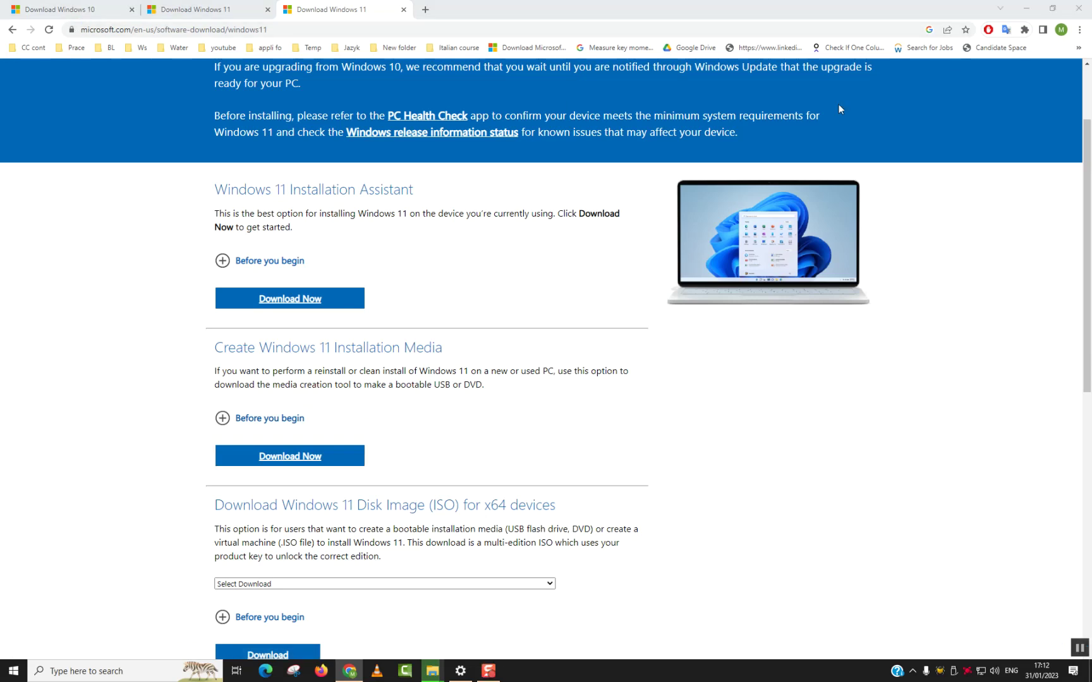
pyautogui.click(1026, 8)
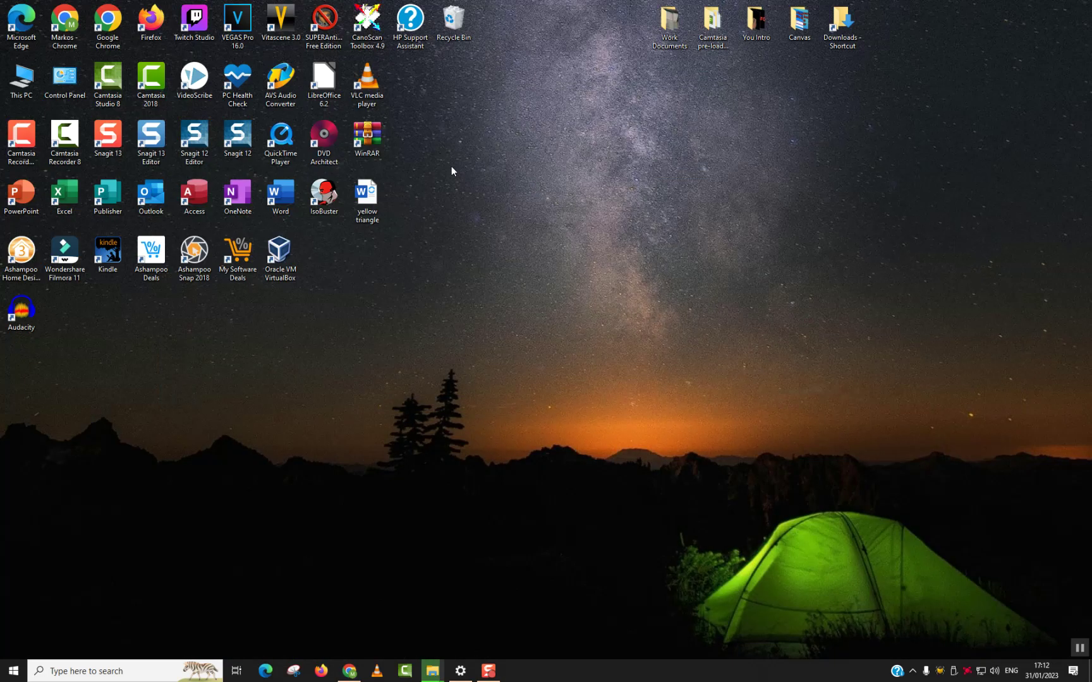
# Open File Explorer and browse to This PC's folders and drives.
pyautogui.press('super+e')
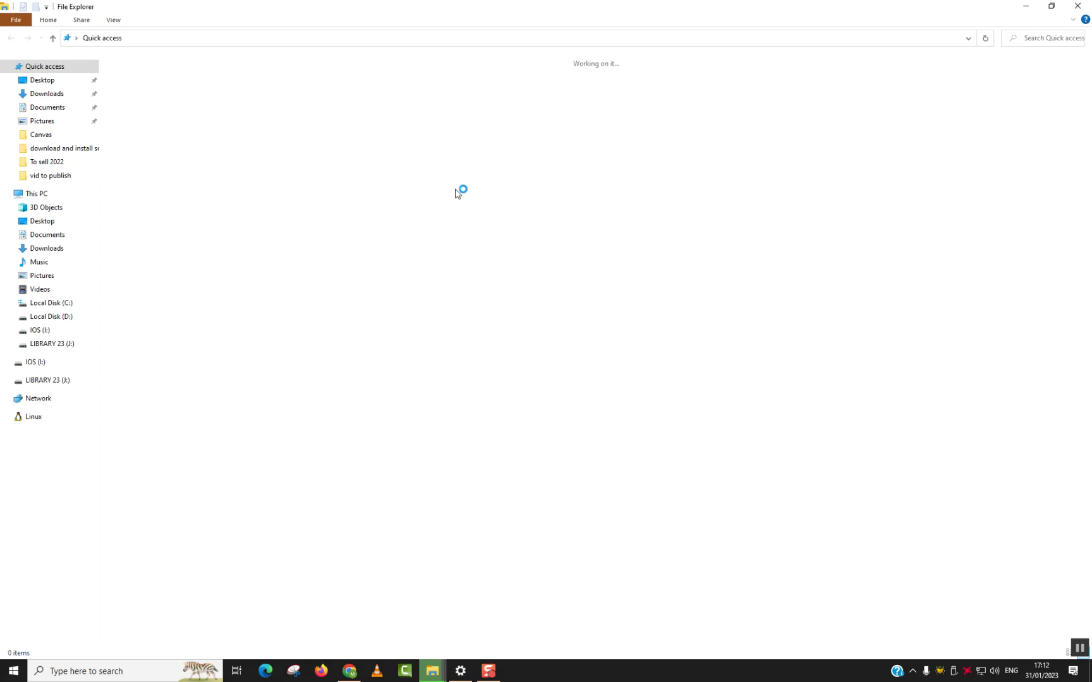
pyautogui.click(50, 93)
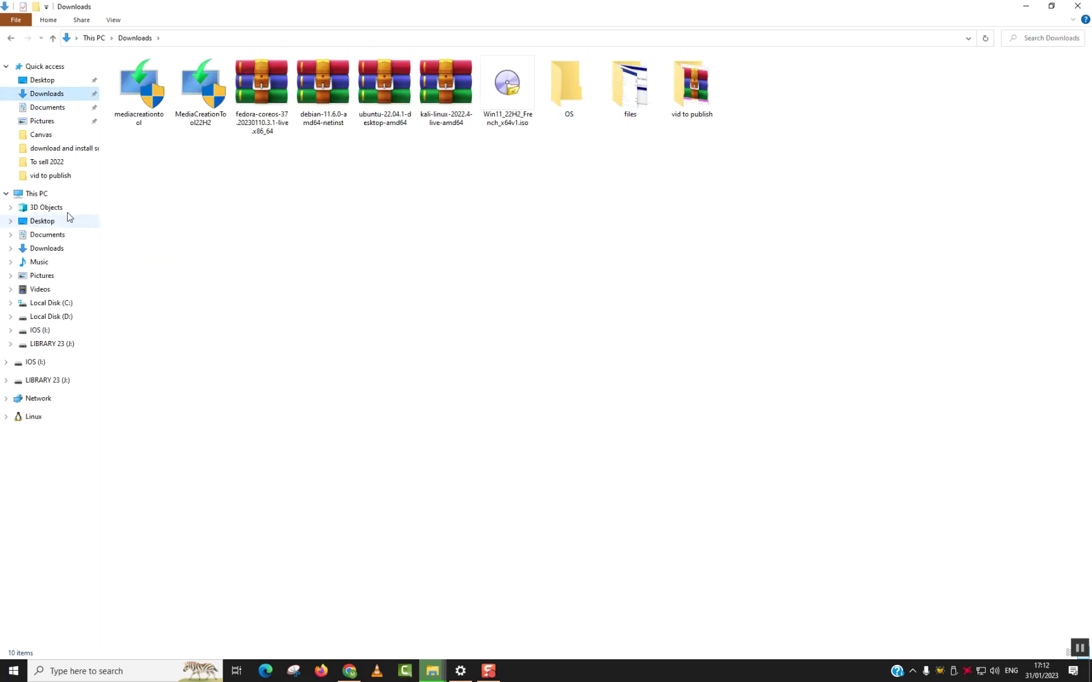
pyautogui.click(58, 195)
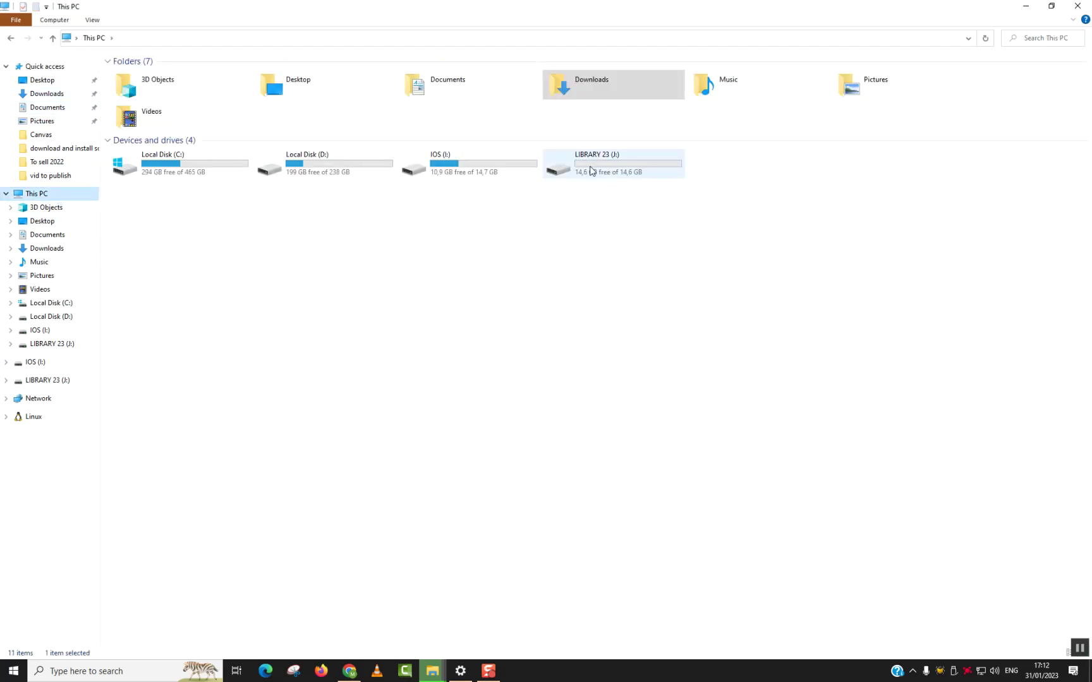
# Rename the LIBRARY 23 (J:) flash drive to 'Windows 11' and minimise File Explorer.
pyautogui.click(591, 170)
pyautogui.rightClick(591, 171)
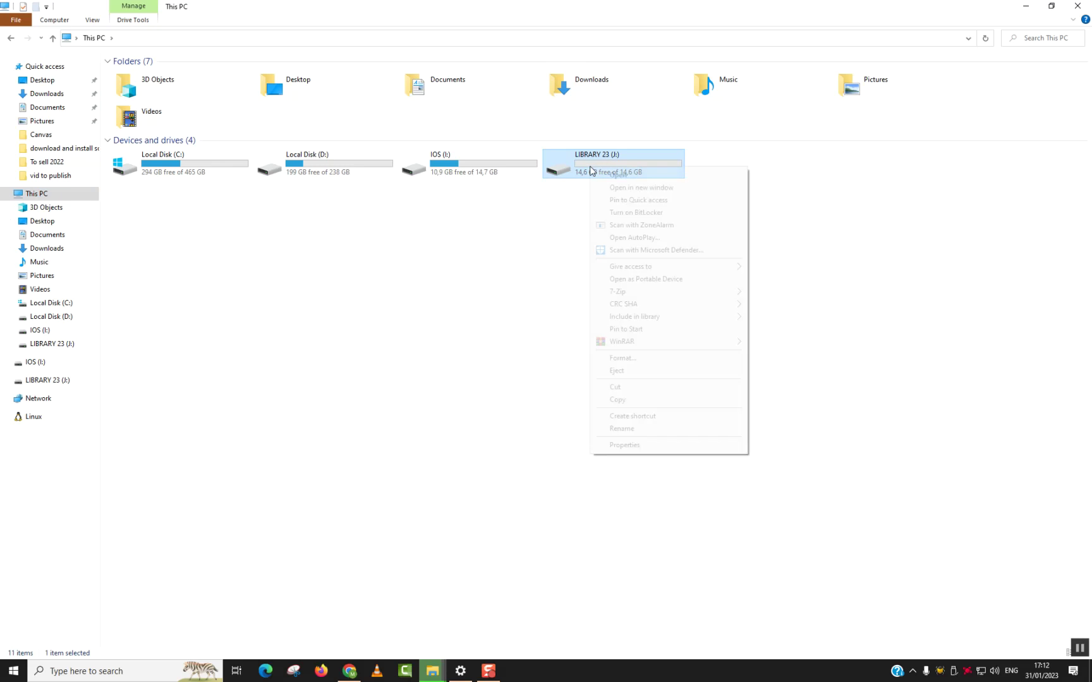
pyautogui.click(645, 432)
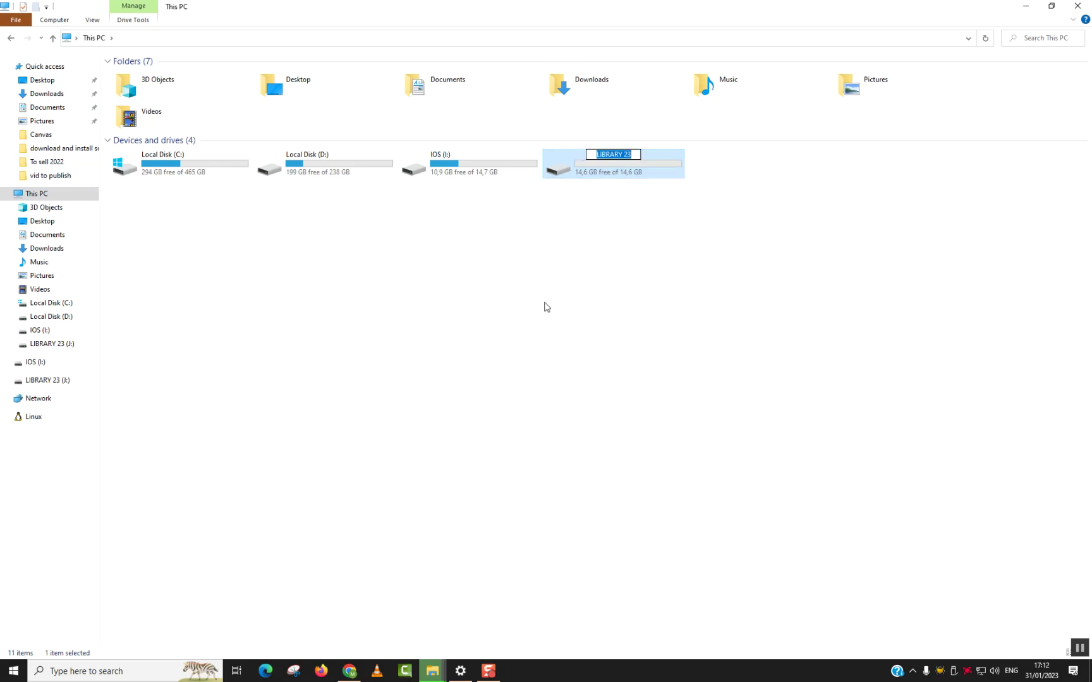
pyautogui.write('Windows 11')
pyautogui.press('Return')
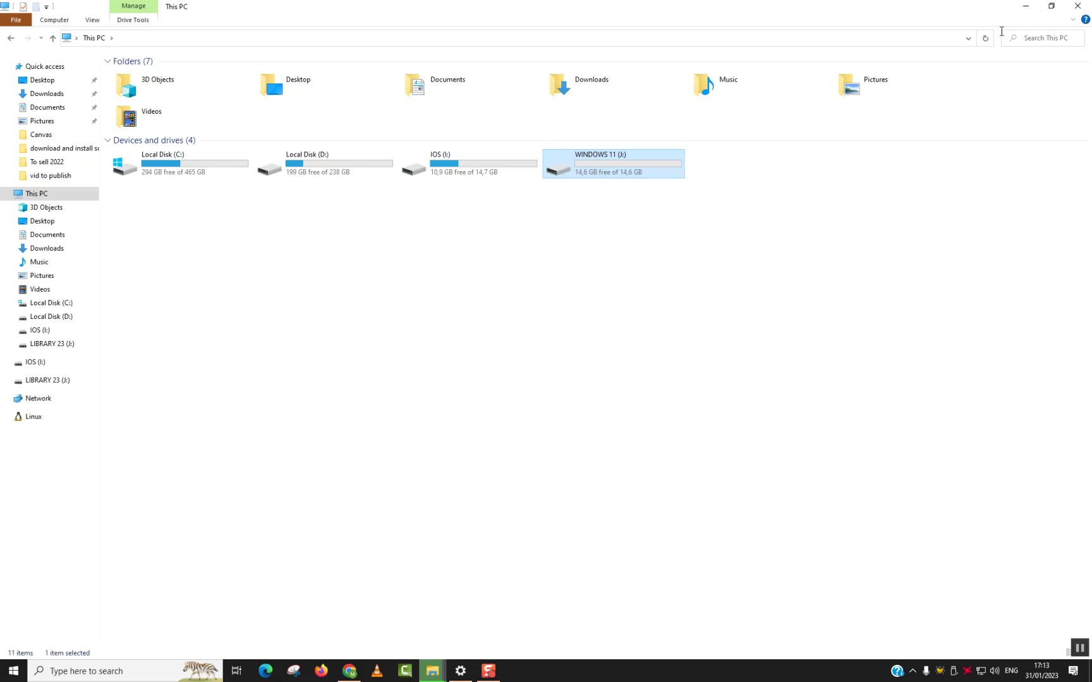
pyautogui.click(1026, 7)
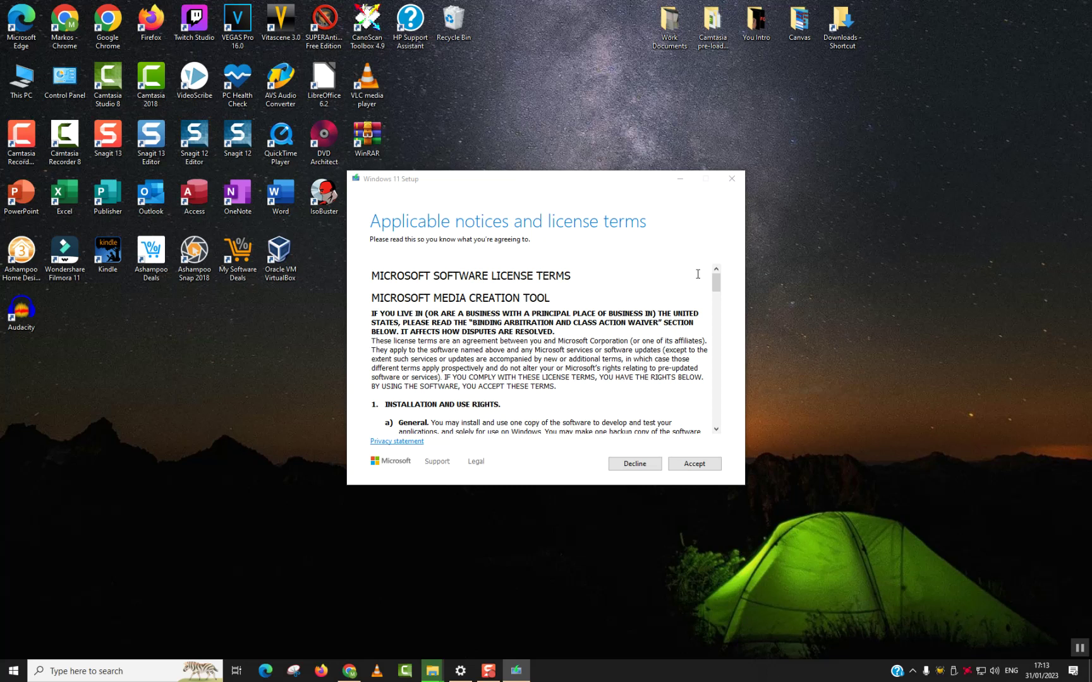
# Scroll through the Windows 11 license terms and accept them.
pyautogui.moveTo(717, 284); pyautogui.dragTo(710, 422)
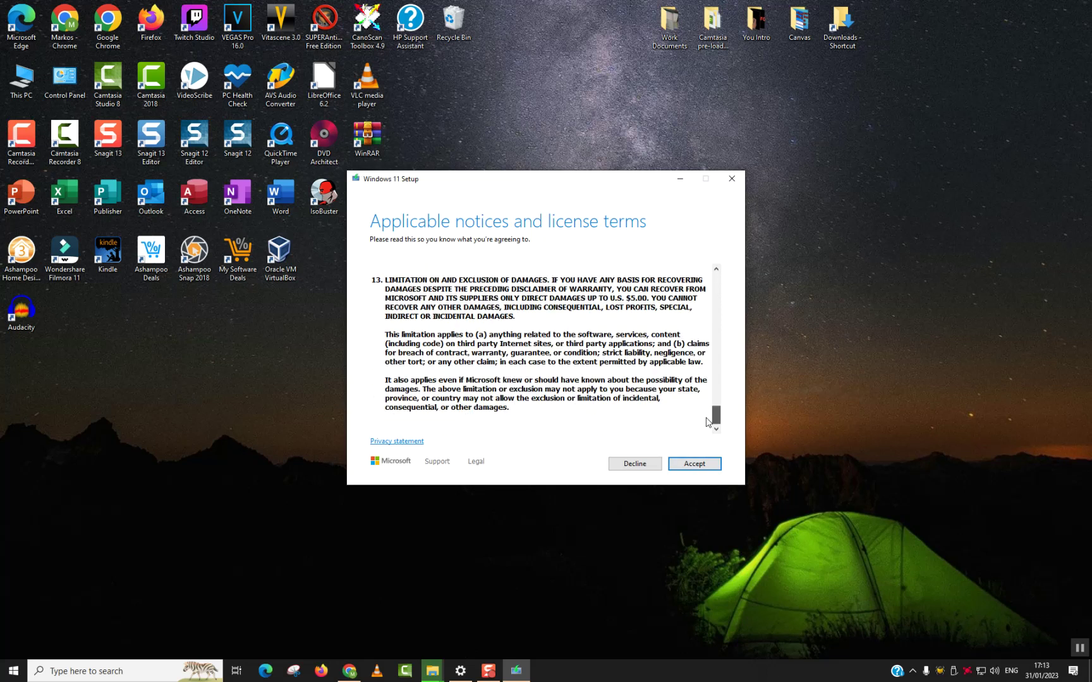
pyautogui.click(693, 469)
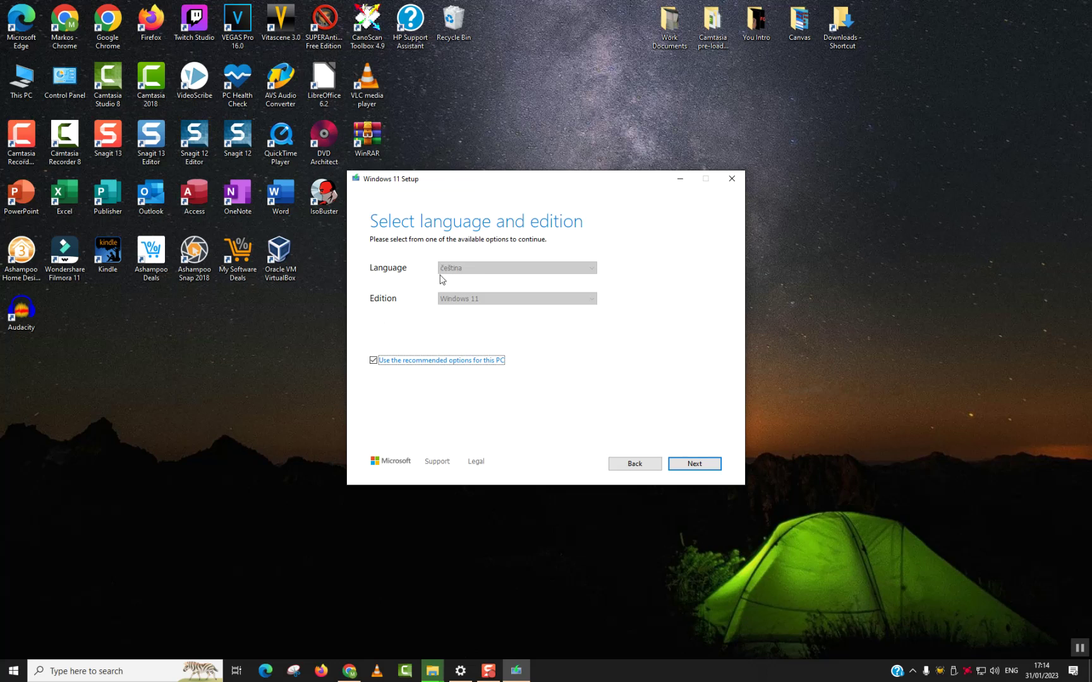
# Turn off recommended options, choose English (United Kingdom) with the Windows 11 edition, and continue.
pyautogui.click(374, 361)
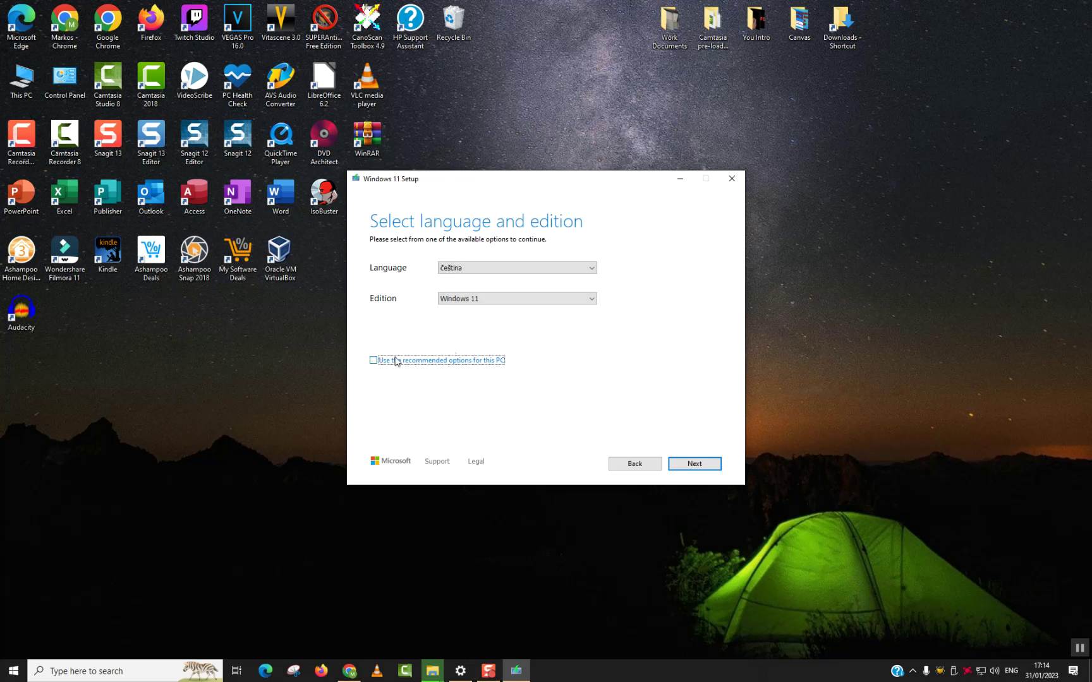
pyautogui.click(478, 269)
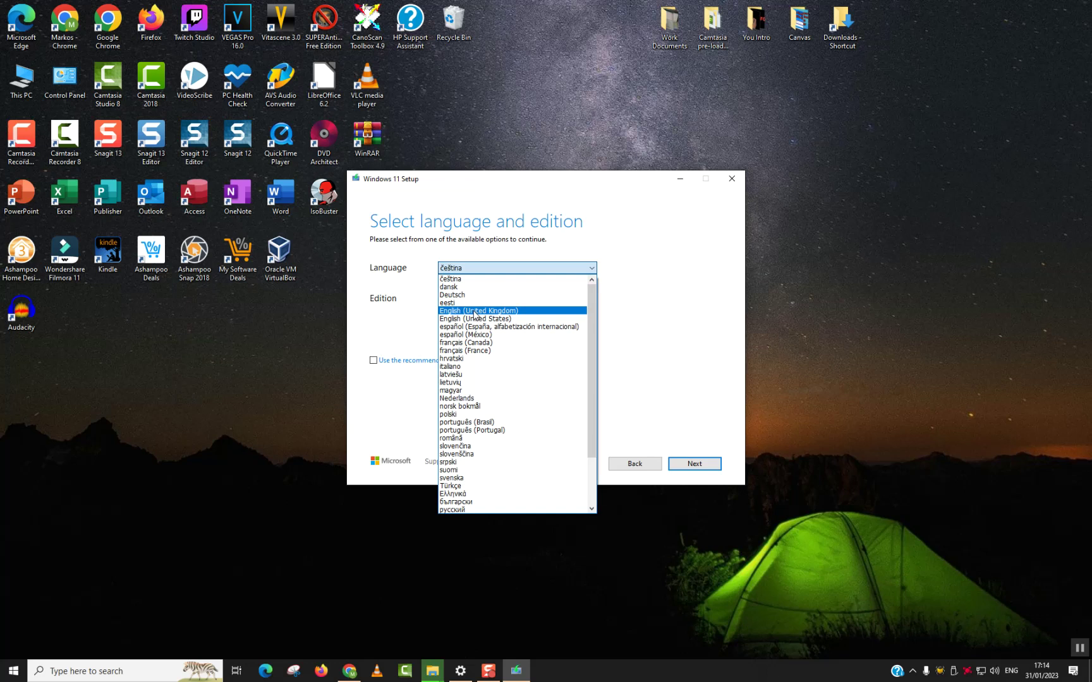
pyautogui.click(475, 311)
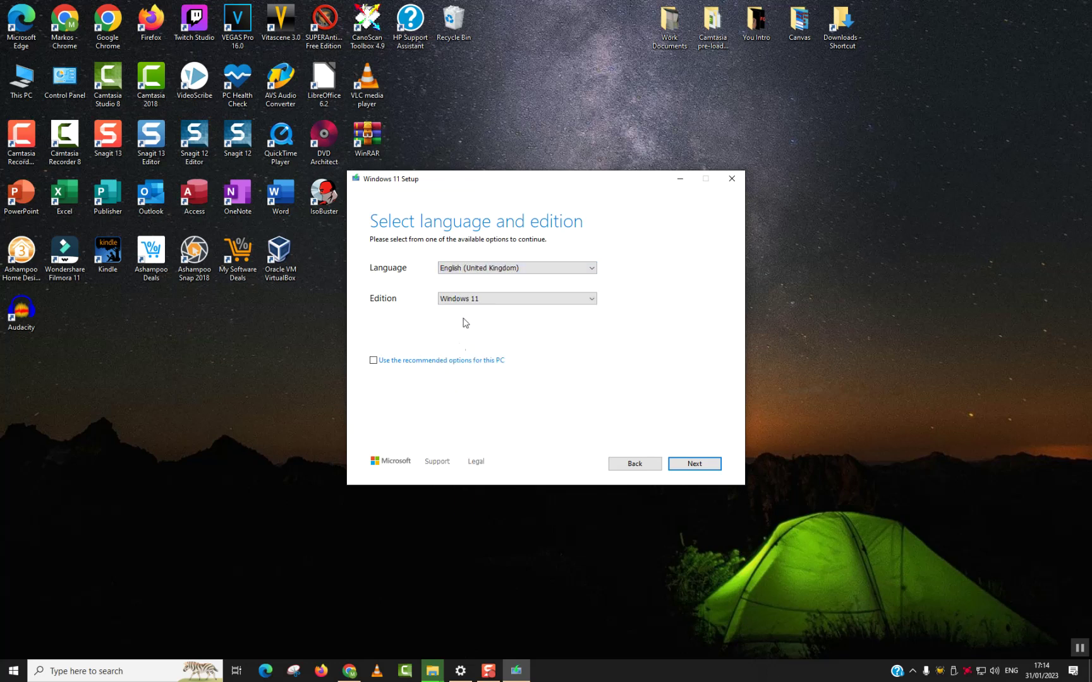
pyautogui.click(465, 300)
pyautogui.click(475, 310)
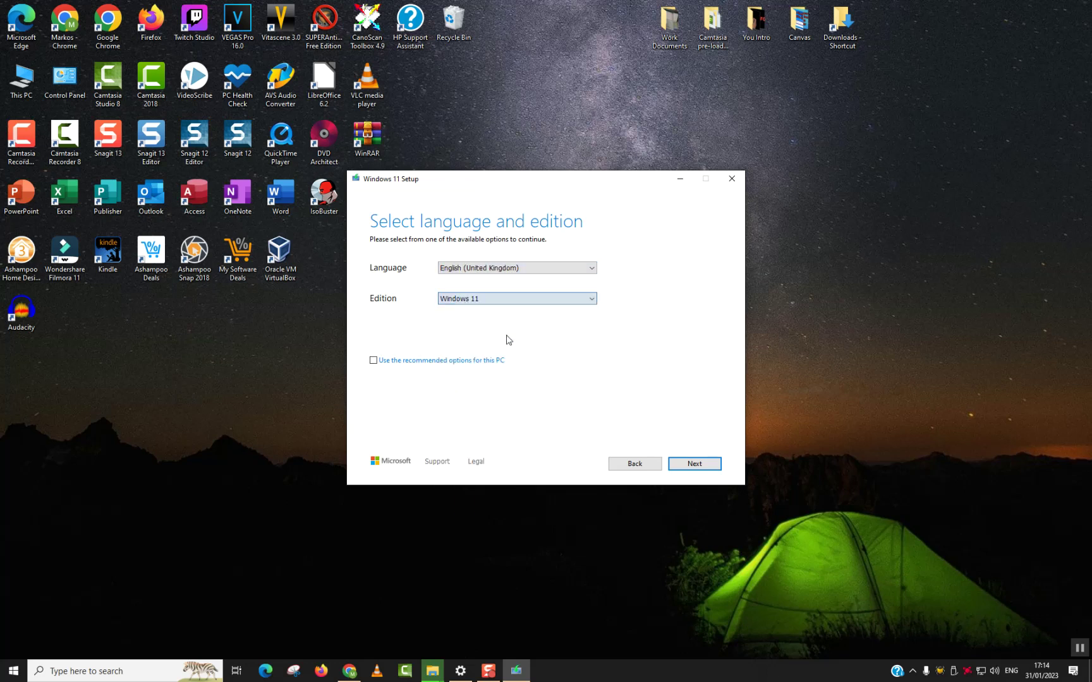
pyautogui.click(678, 465)
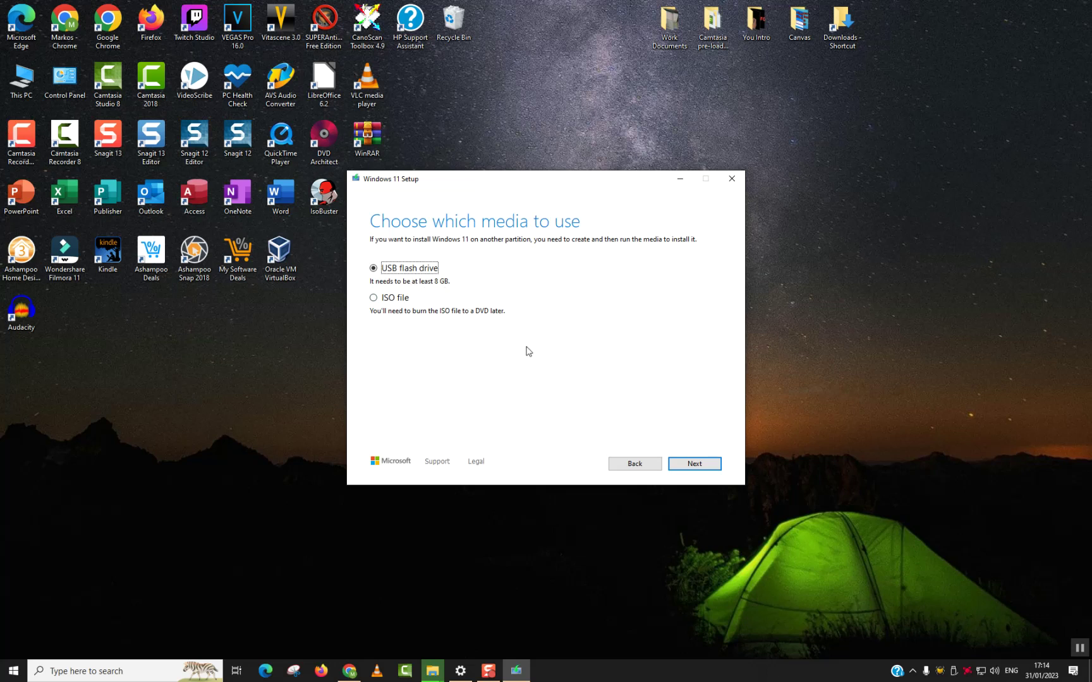
# Choose USB flash drive media, select drive J: (WINDOWS 11), and start the download.
pyautogui.click(703, 465)
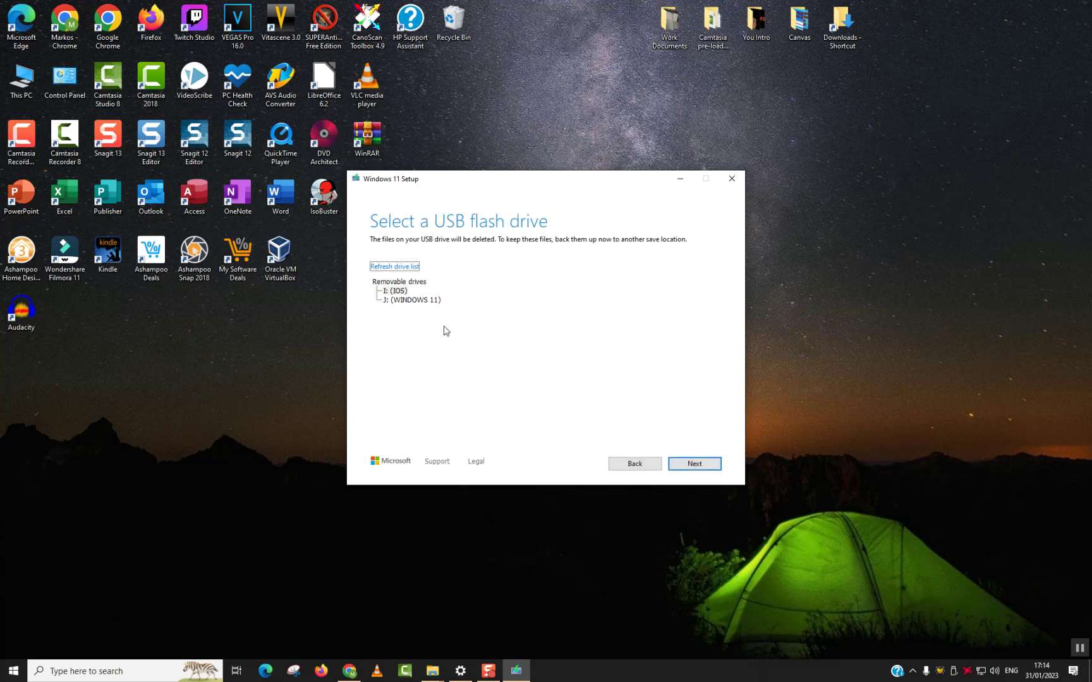
pyautogui.click(432, 301)
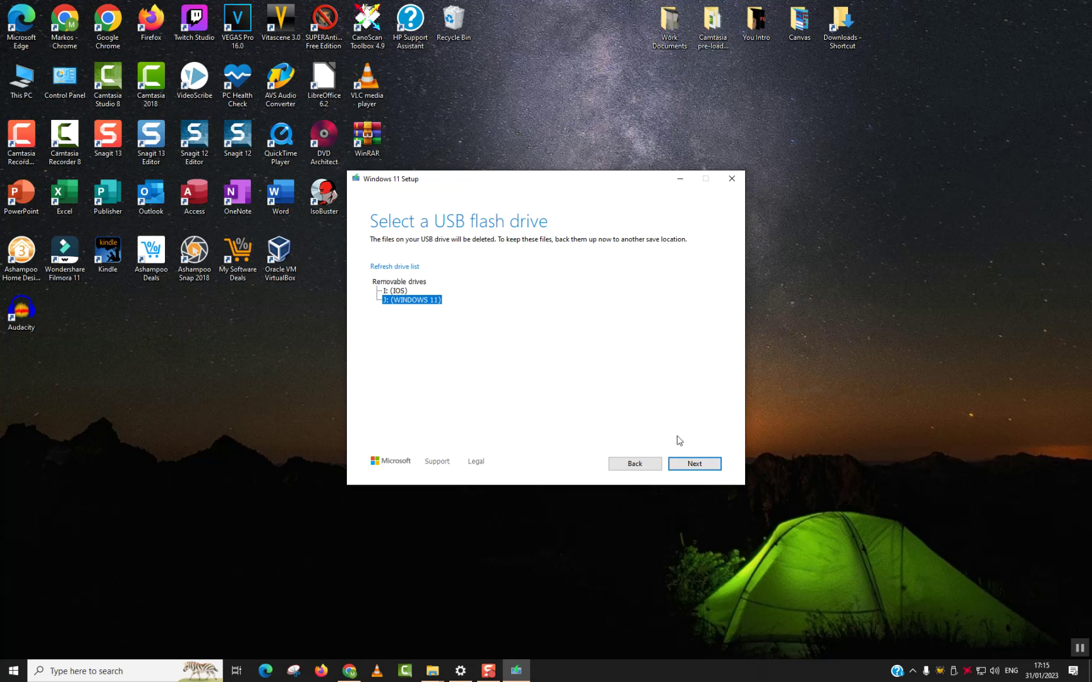
pyautogui.click(702, 467)
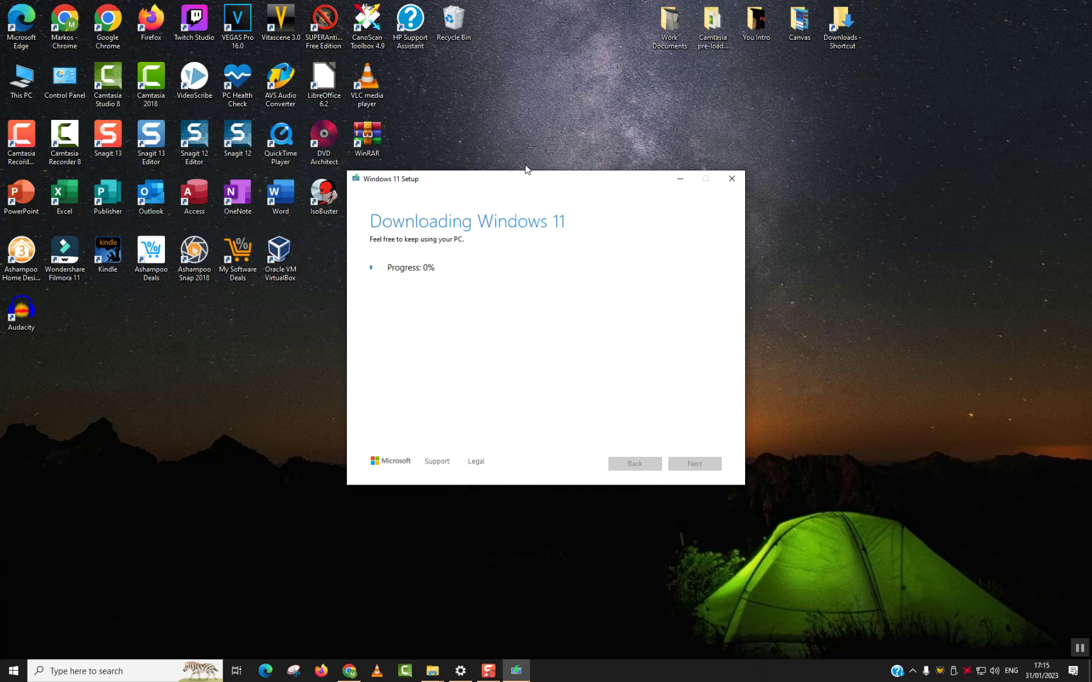
# Move the Setup window to the upper right while Windows 11 is written to the drive.
pyautogui.moveTo(532, 175); pyautogui.dragTo(845, 68)
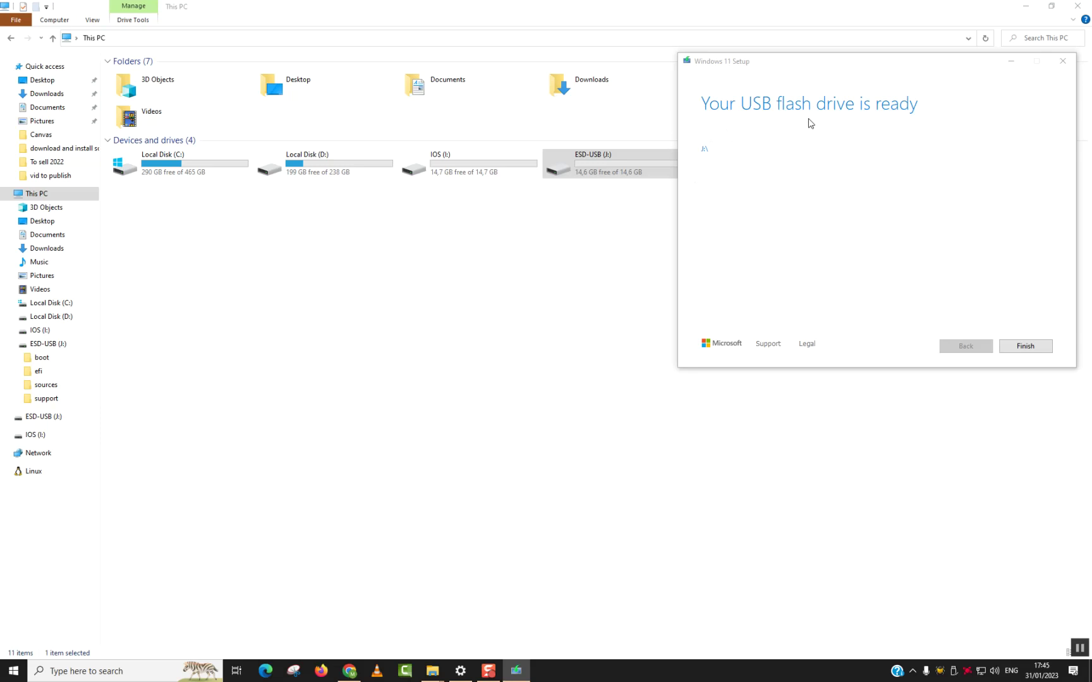
# Open the finished J: drive's files, finish Setup, and return to This PC.
pyautogui.click(706, 150)
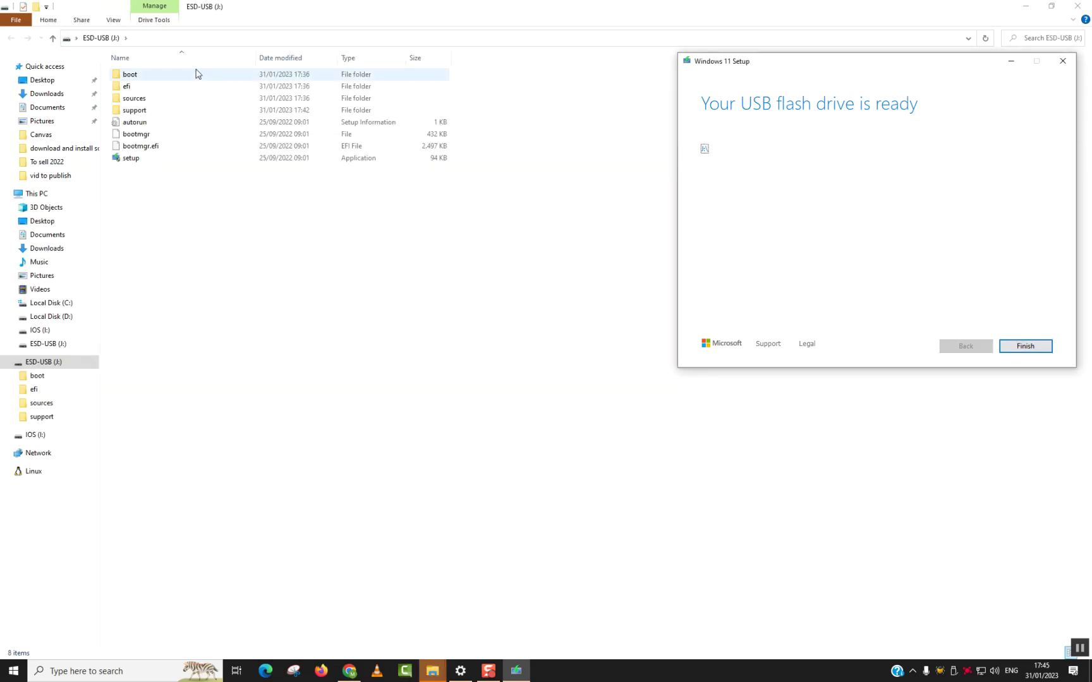
pyautogui.click(1046, 352)
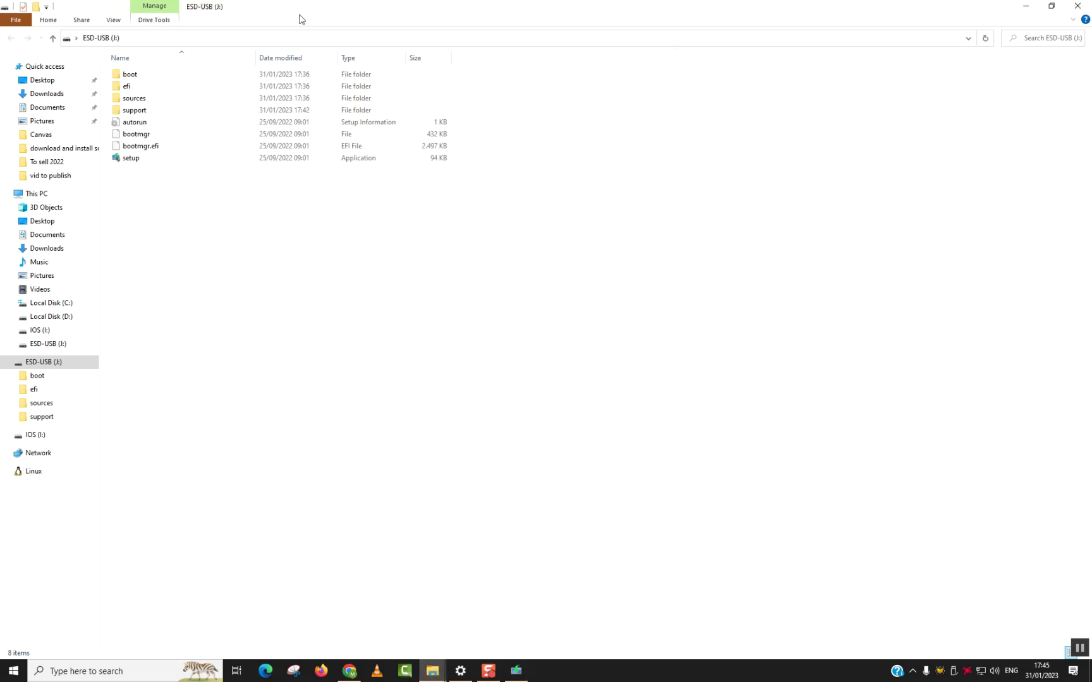
pyautogui.click(53, 38)
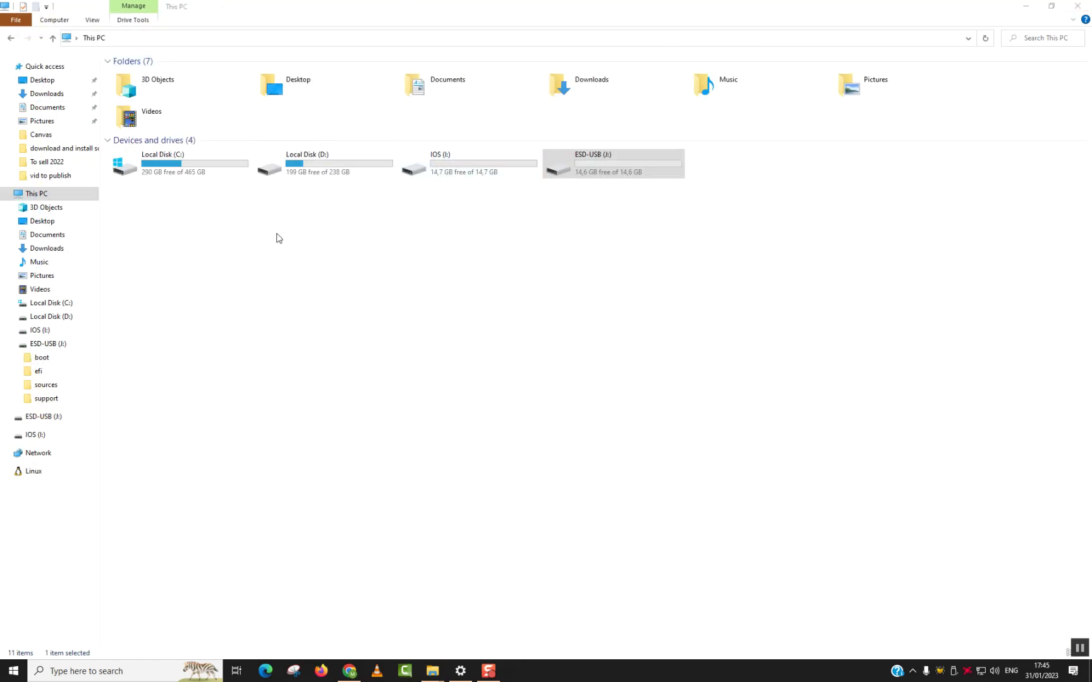
# Open ESD-USB (J:) to review its boot, efi, sources, support and setup files.
pyautogui.click(339, 245)
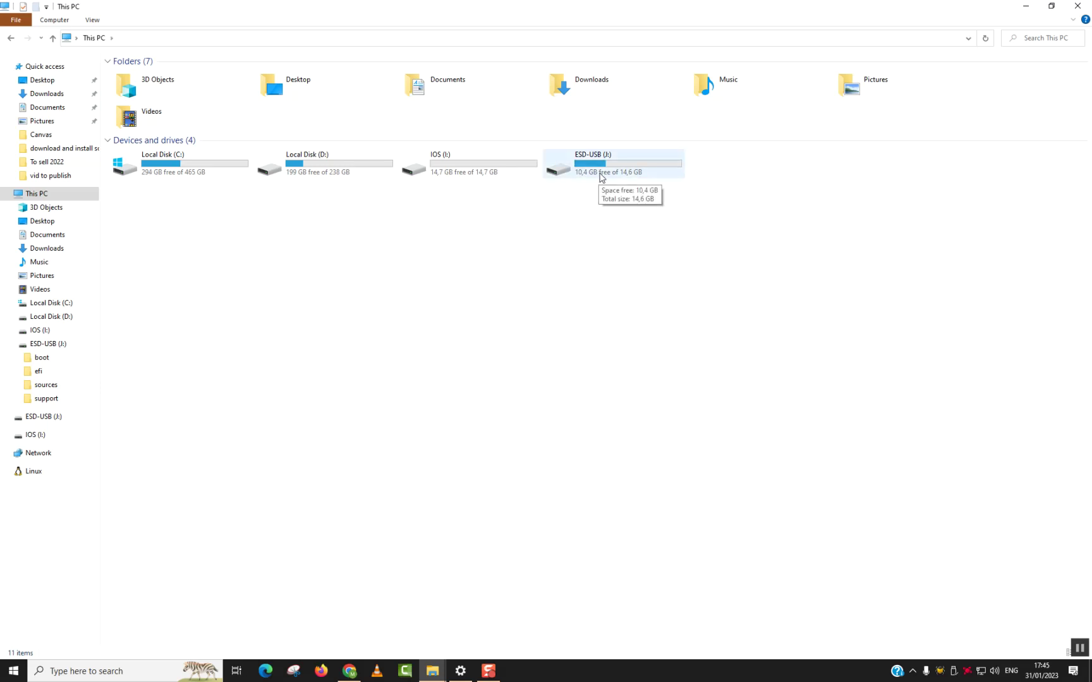
pyautogui.doubleClick(600, 179)
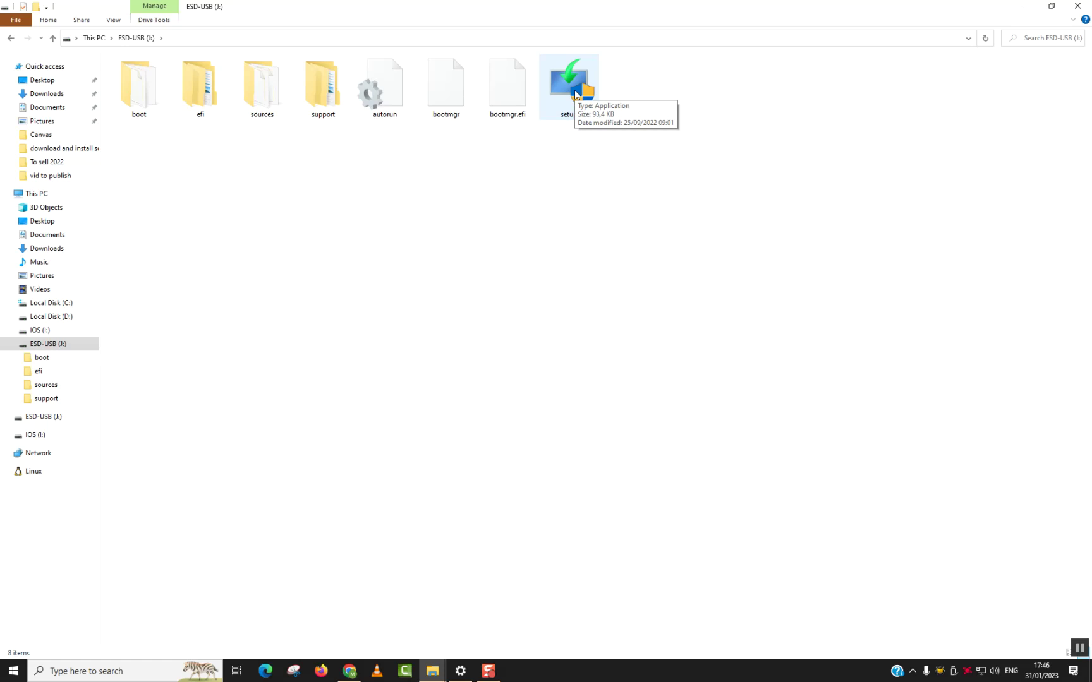
pyautogui.click(1077, 6)
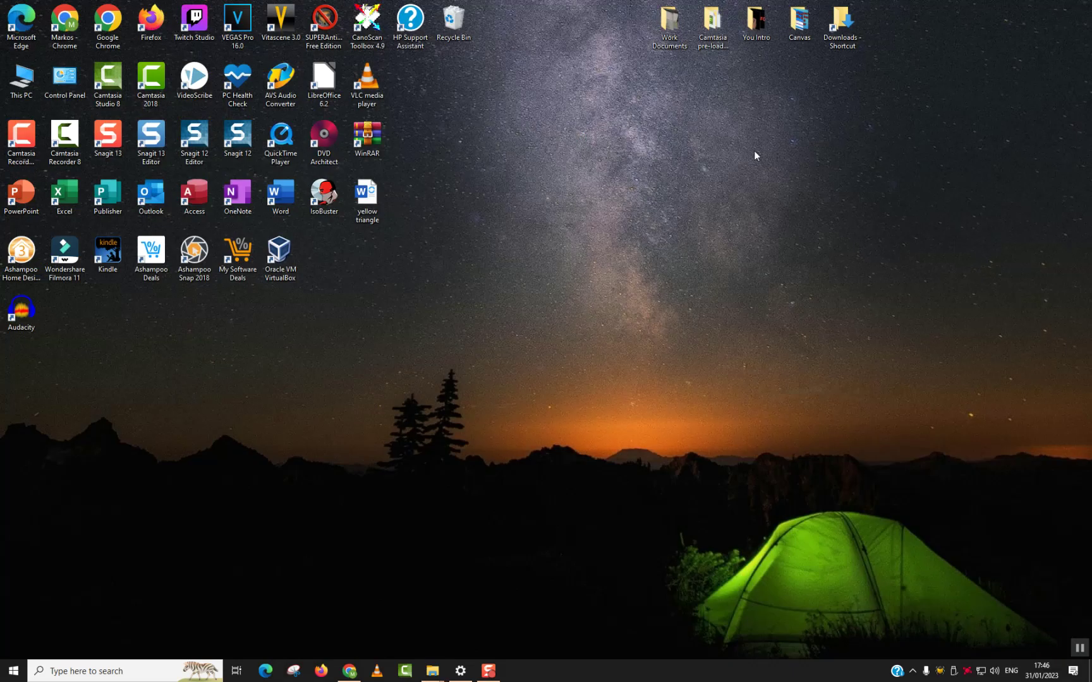